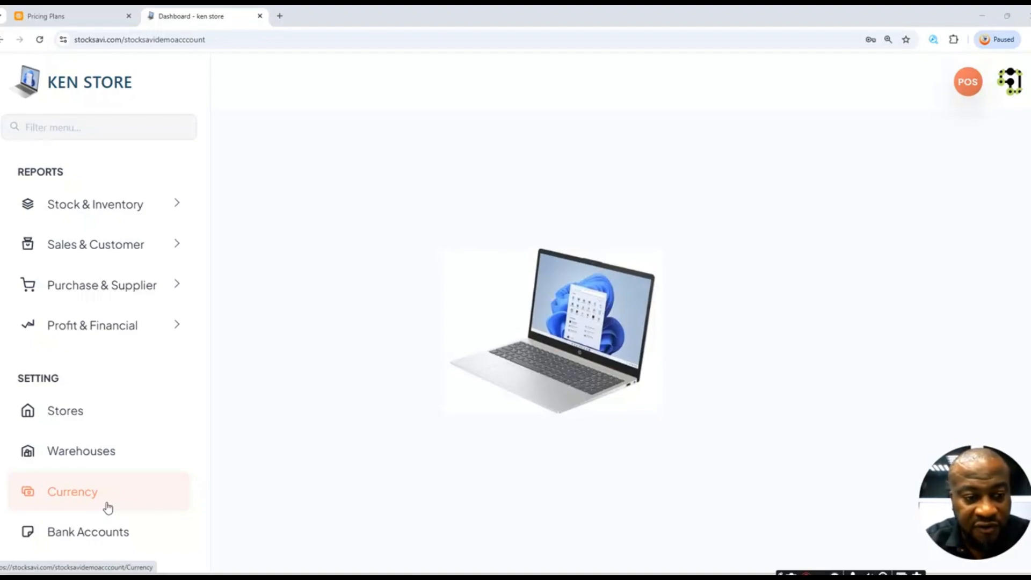
# - Open the Warehouses page under SETTING in the store dashboard sidebar
pyautogui.click(109, 460)
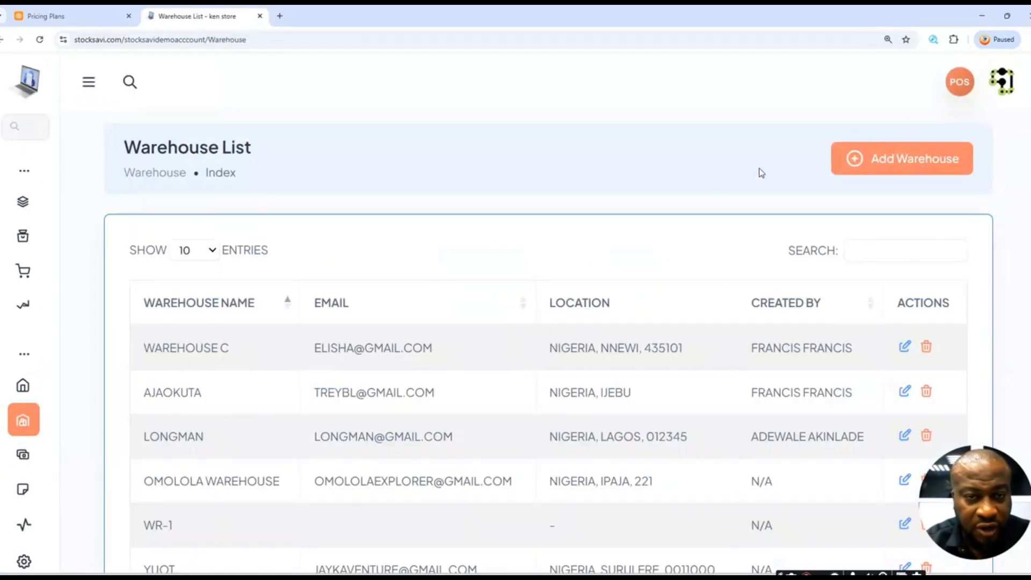
# - Start a new warehouse entry from the Warehouse List with Add Warehouse
pyautogui.click(901, 171)
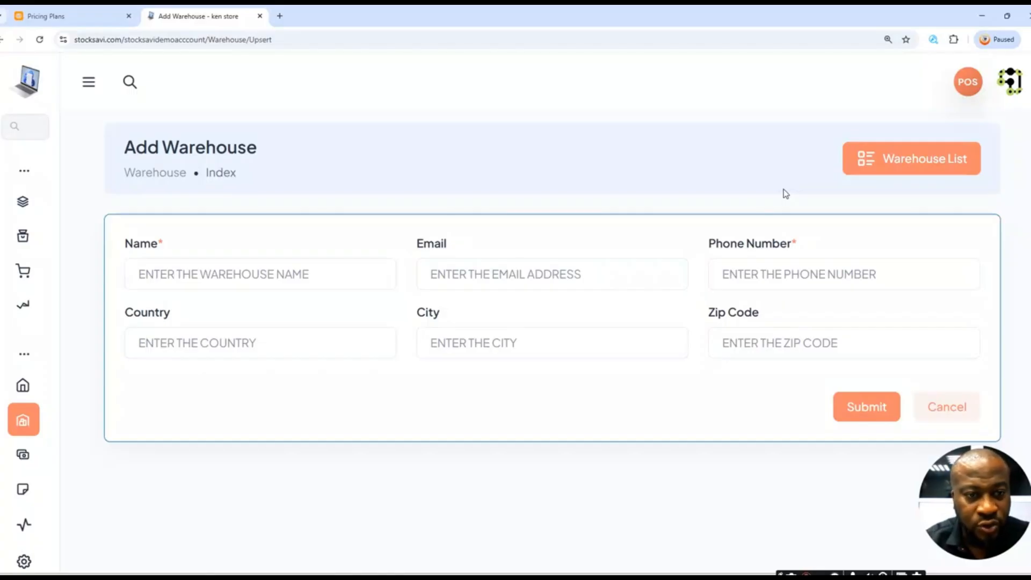
# - Enter WAREHOUSE 1 as the new warehouse's name
pyautogui.click(282, 280)
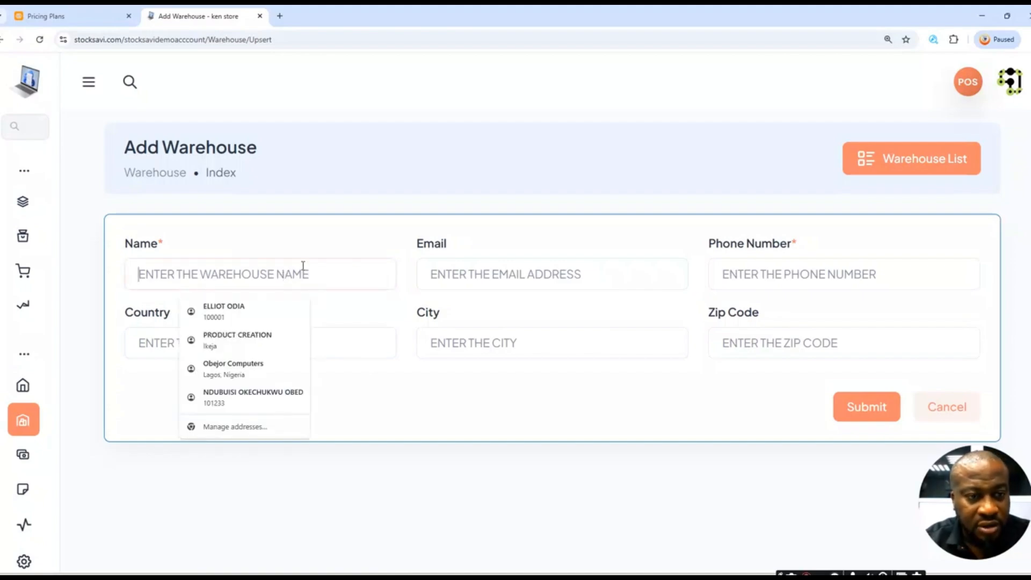
pyautogui.write('WARE')
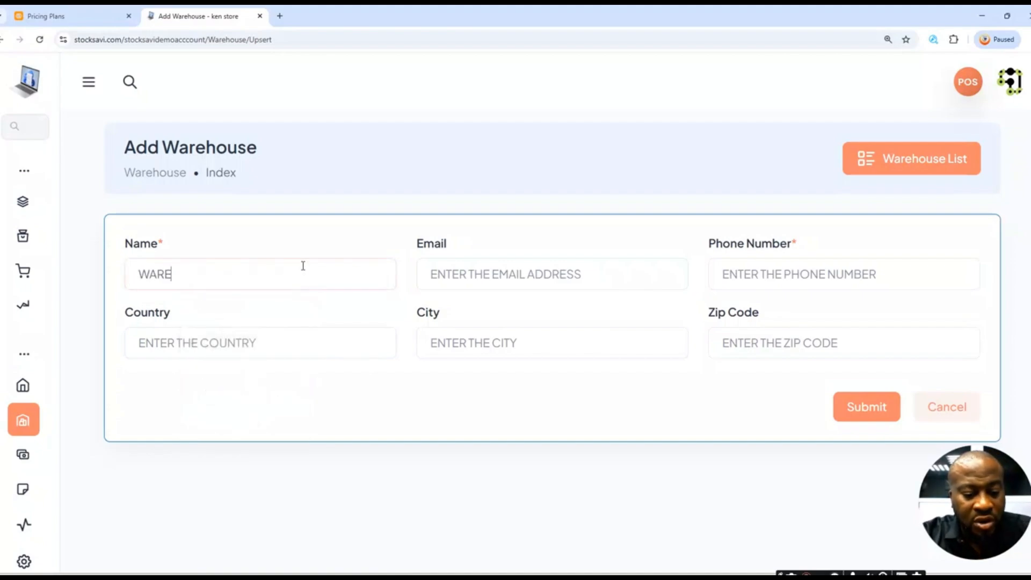
pyautogui.write('HOU')
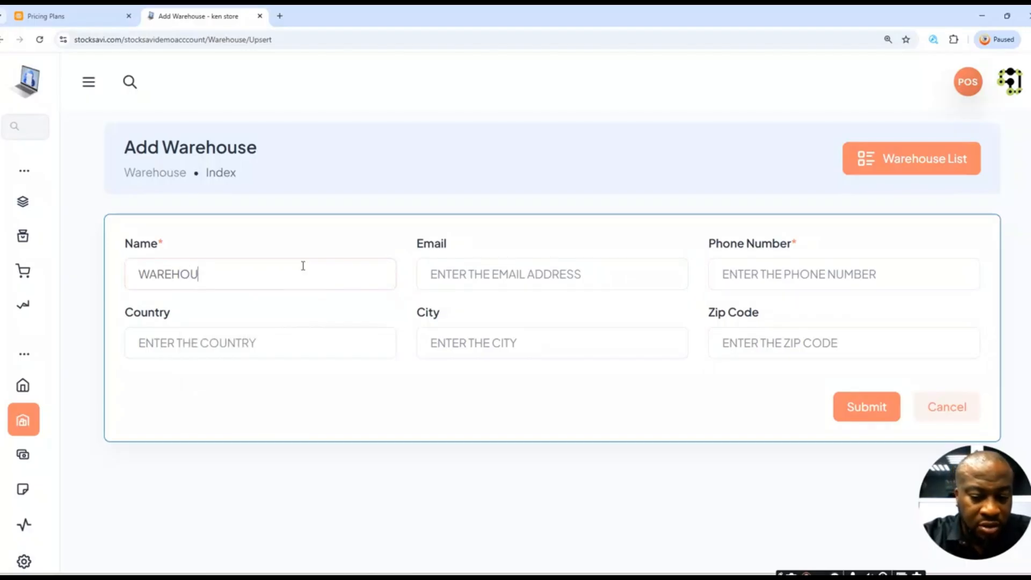
pyautogui.write('SE 1')
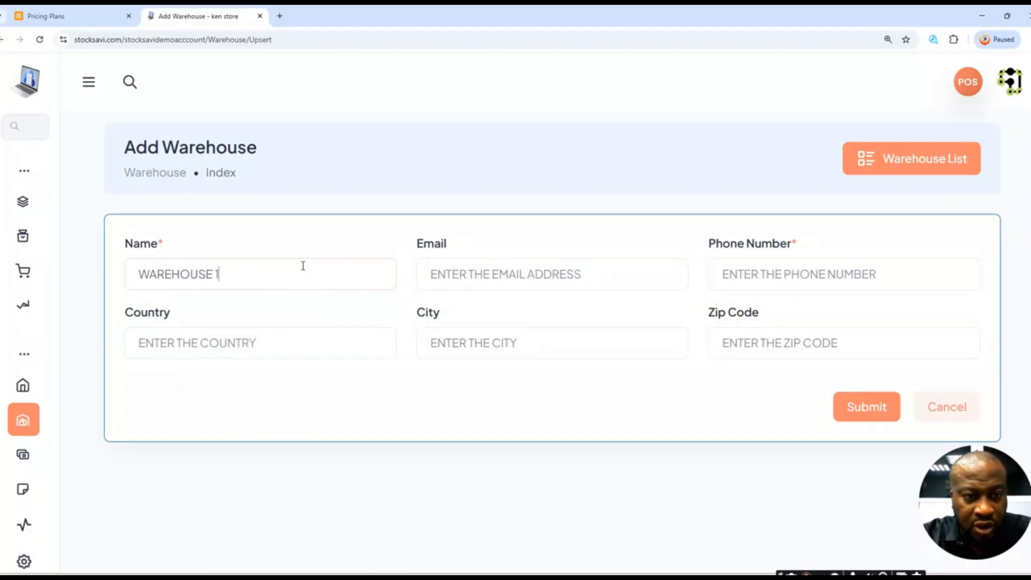
pyautogui.click(544, 269)
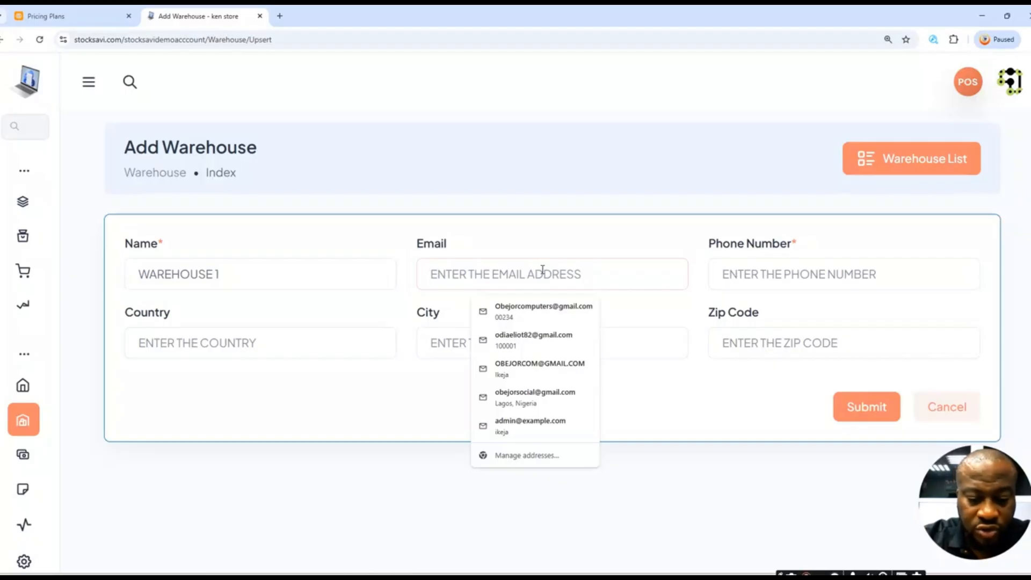
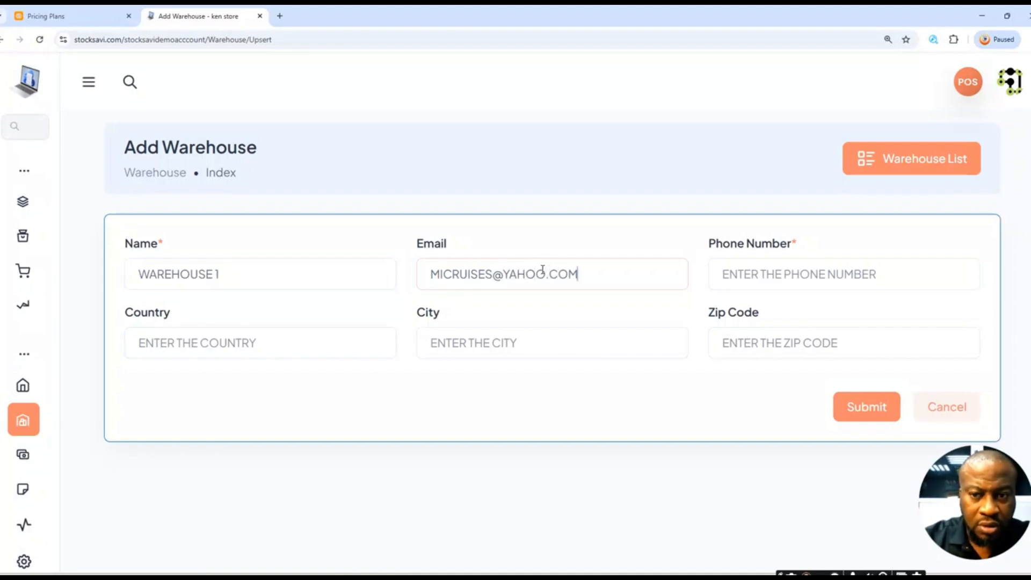
# - Enter the warehouse's e-mail address, correcting its domain, then type its phone number
pyautogui.click(776, 277)
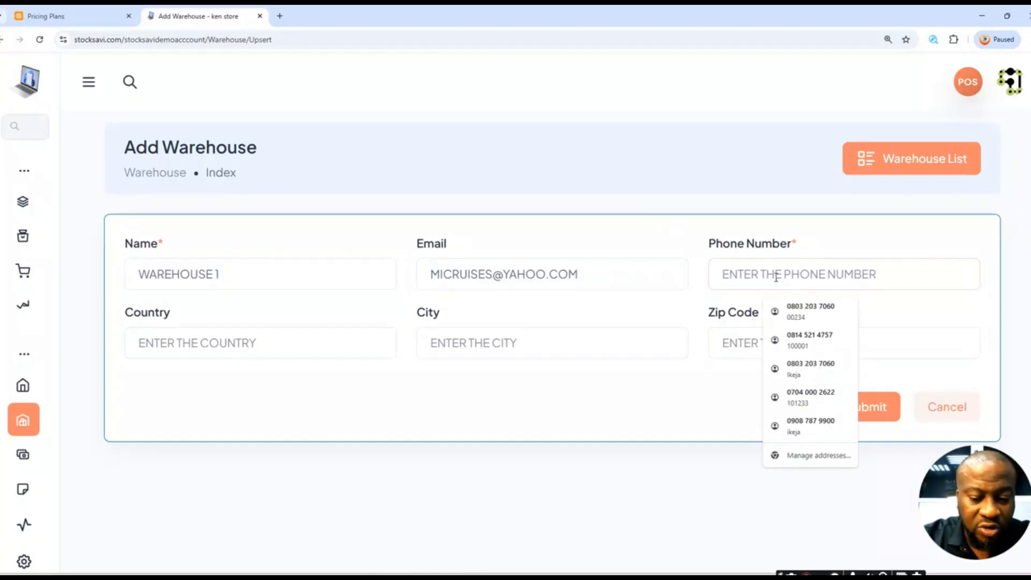
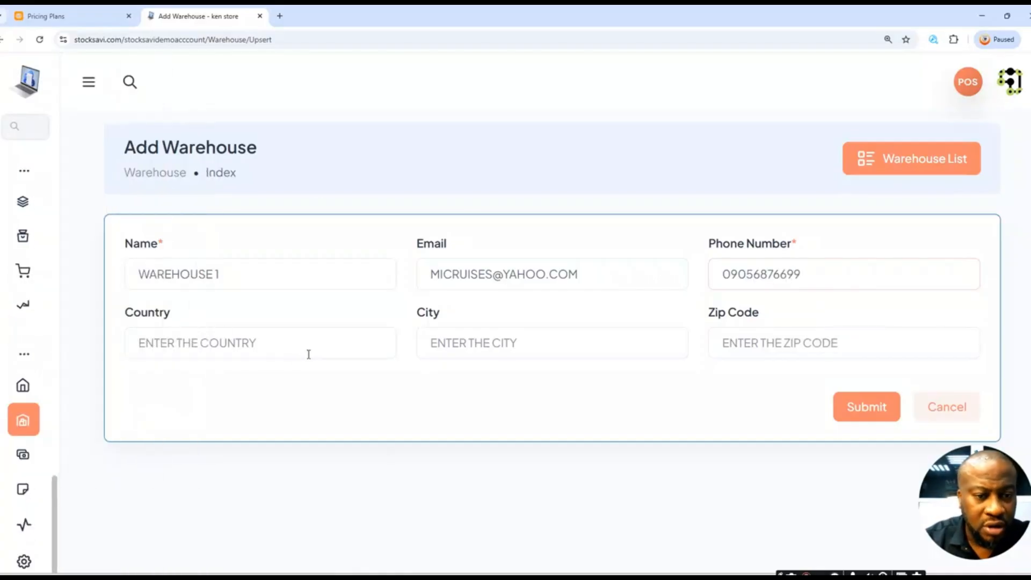
# - Autofill the country as NIGERIA from a saved address and change the city to FESTAC
pyautogui.click(269, 348)
pyautogui.click(218, 381)
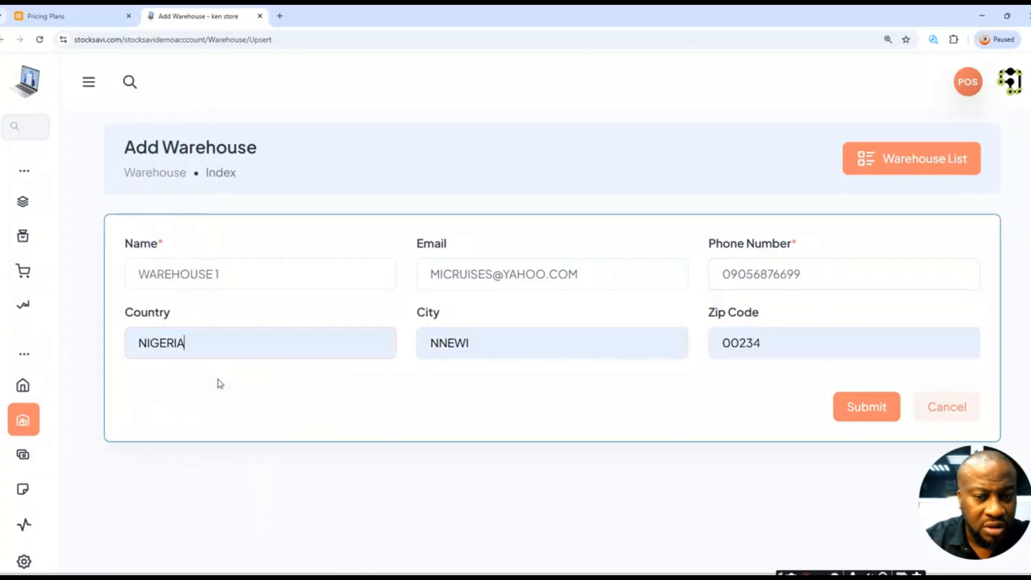
pyautogui.click(502, 344)
pyautogui.press('BackSpace')
pyautogui.press('BackSpace')
pyautogui.press('BackSpace')
pyautogui.press('BackSpace')
pyautogui.press('BackSpace')
pyautogui.write('FESTAC')
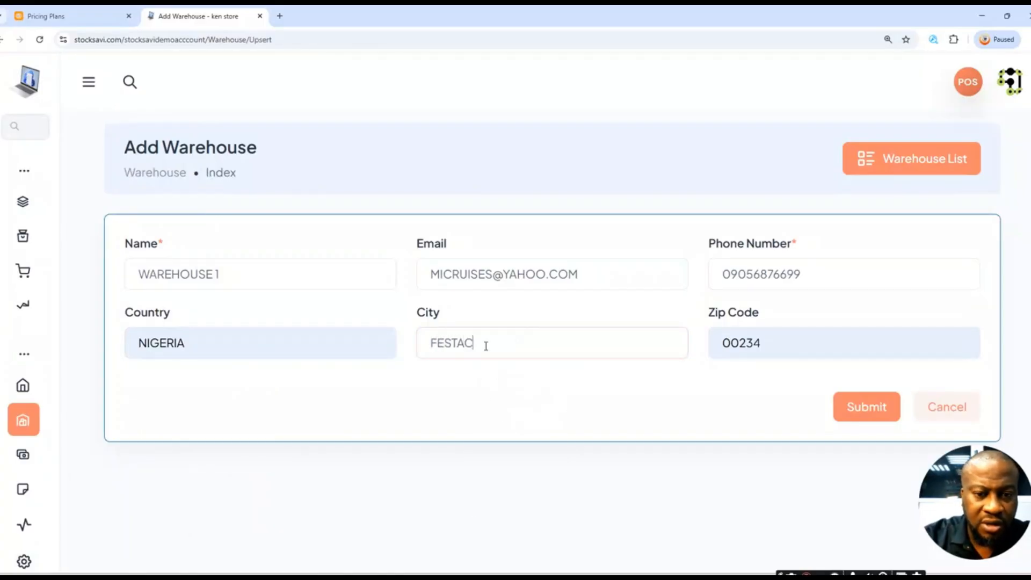
# - Change the zip code to 001 and submit the form
pyautogui.click(777, 346)
pyautogui.press('BackSpace')
pyautogui.press('BackSpace')
pyautogui.press('BackSpace')
pyautogui.write('1')
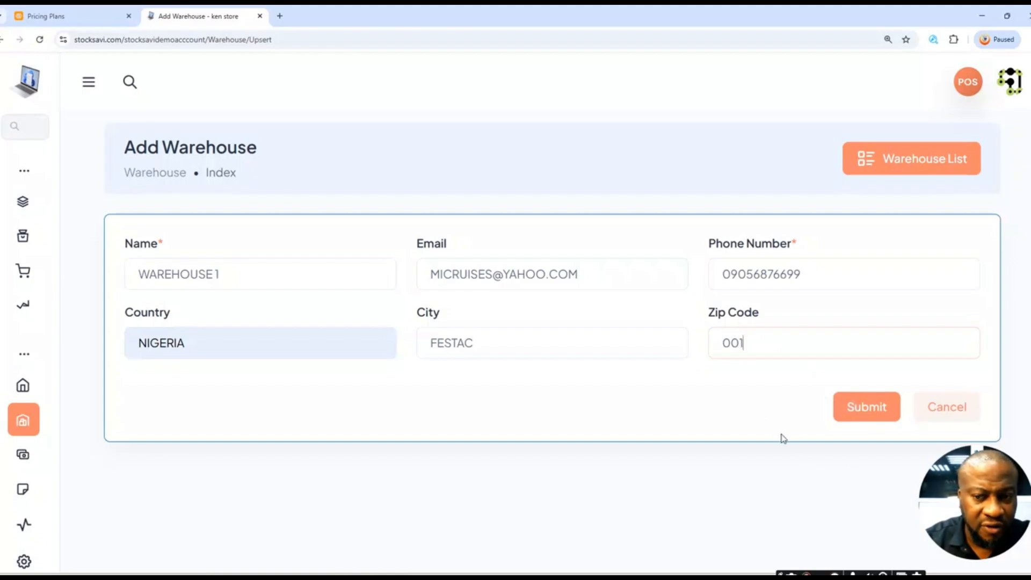
pyautogui.click(856, 414)
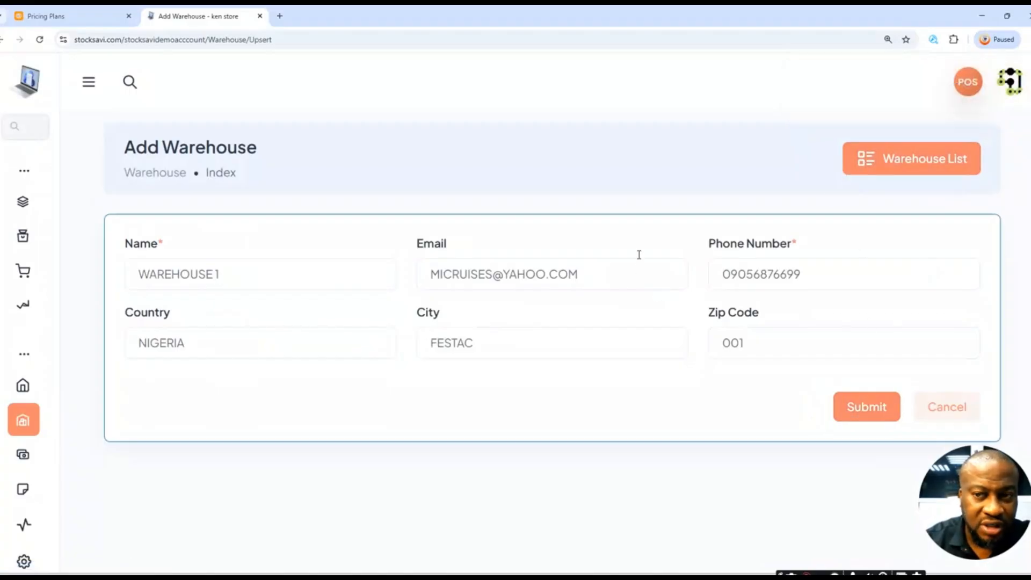
# - Replace the trailing 1 with A to name it WAREHOUSE A, then submit the warehouse
pyautogui.click(262, 280)
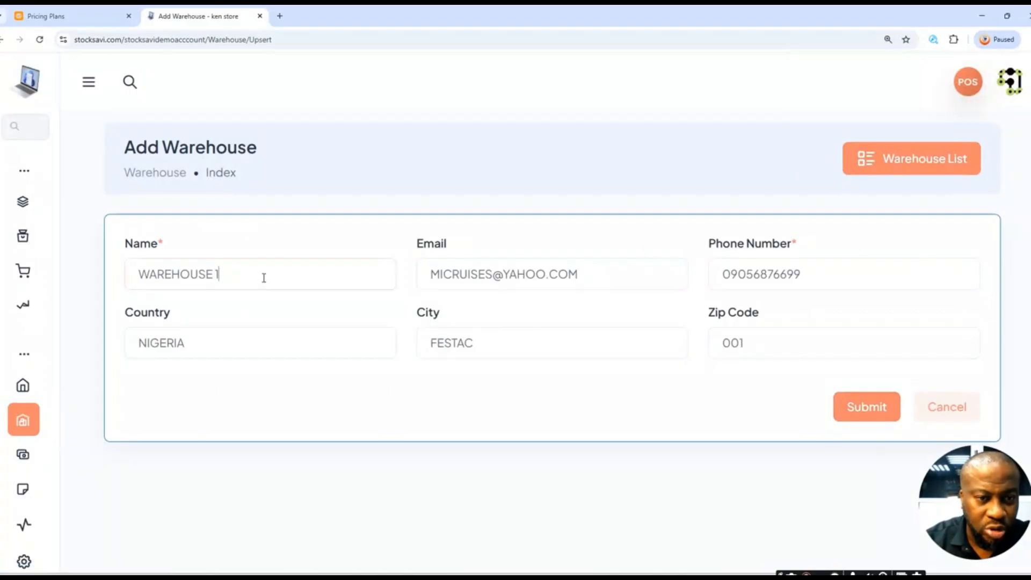
pyautogui.press('BackSpace')
pyautogui.write('A')
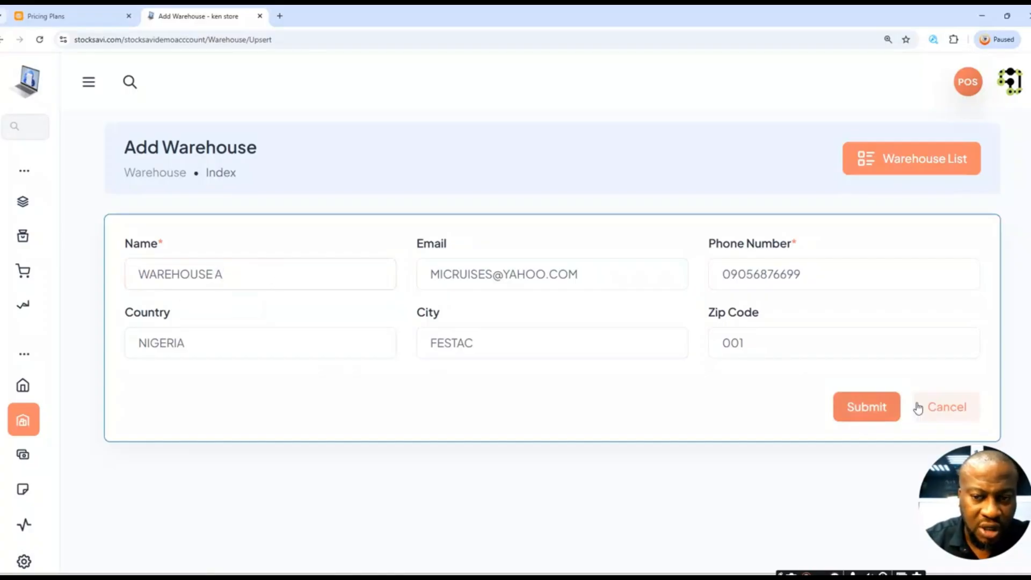
pyautogui.click(865, 417)
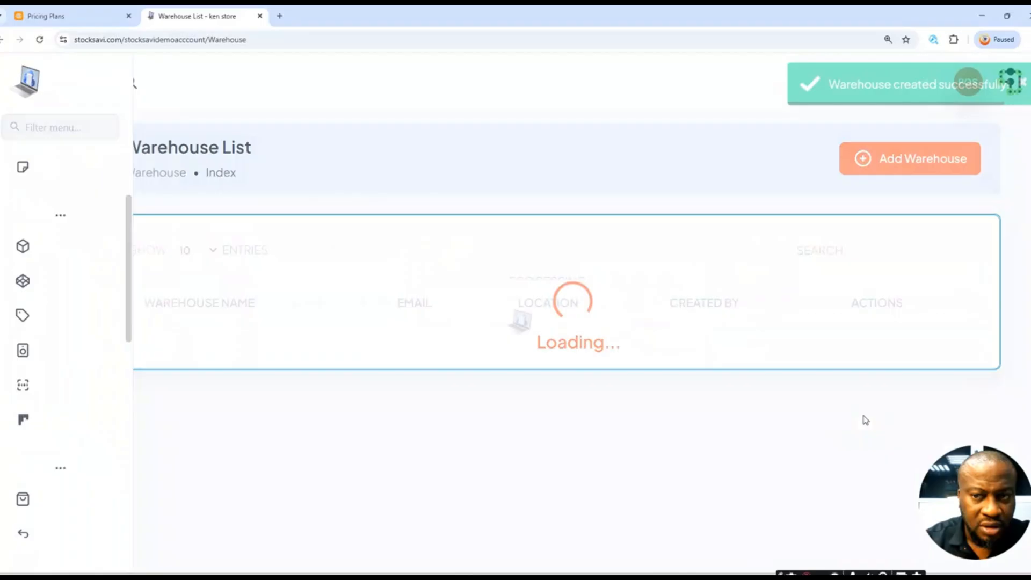